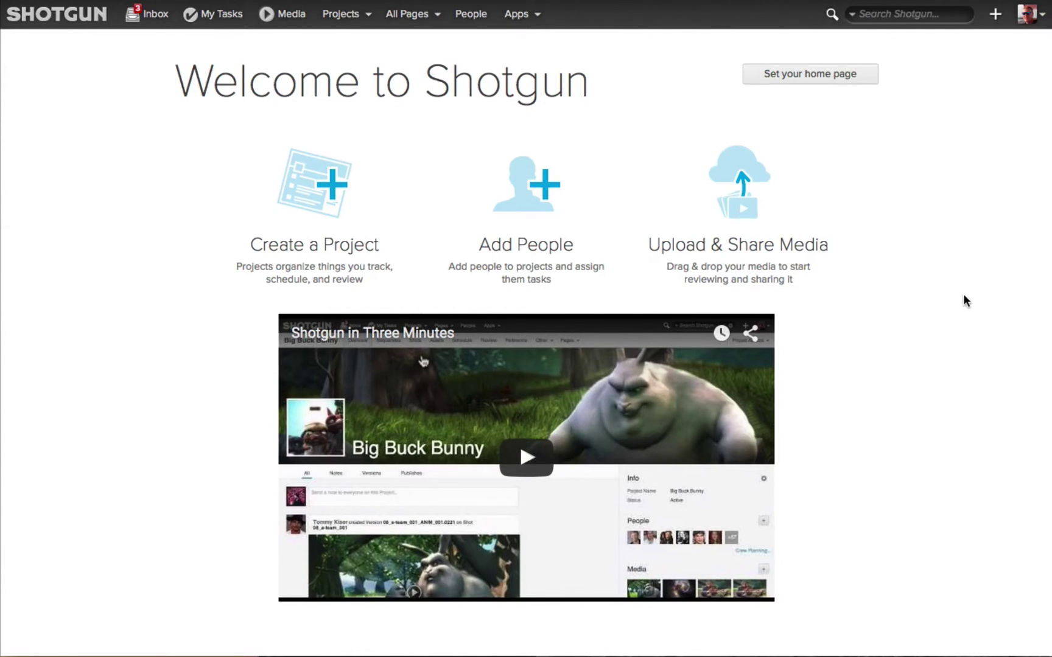
Go to the Big Buck Bunny project's Shots page from the recent projects list
click(359, 12)
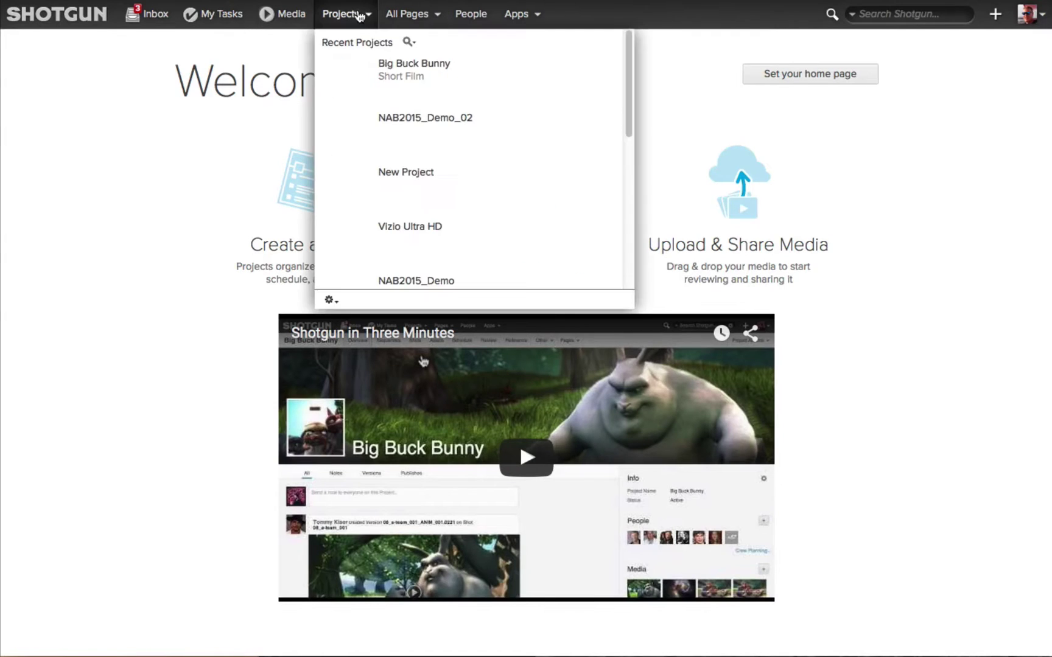
mouse_move(417, 68)
click(531, 119)
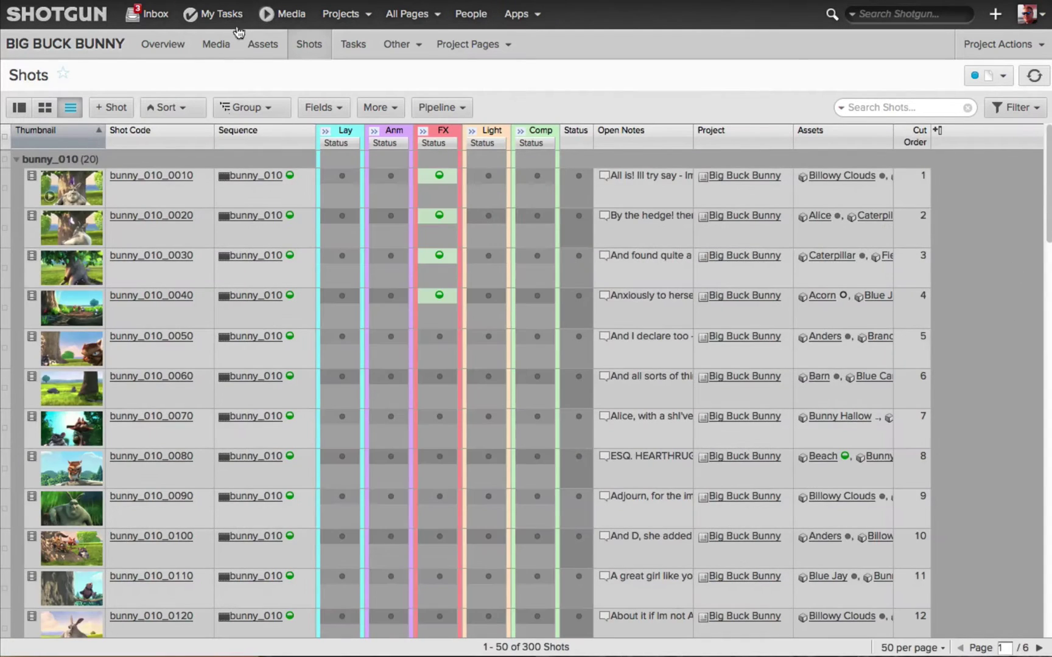
View the project's Assets and Overview pages, then return to the Welcome page
click(265, 51)
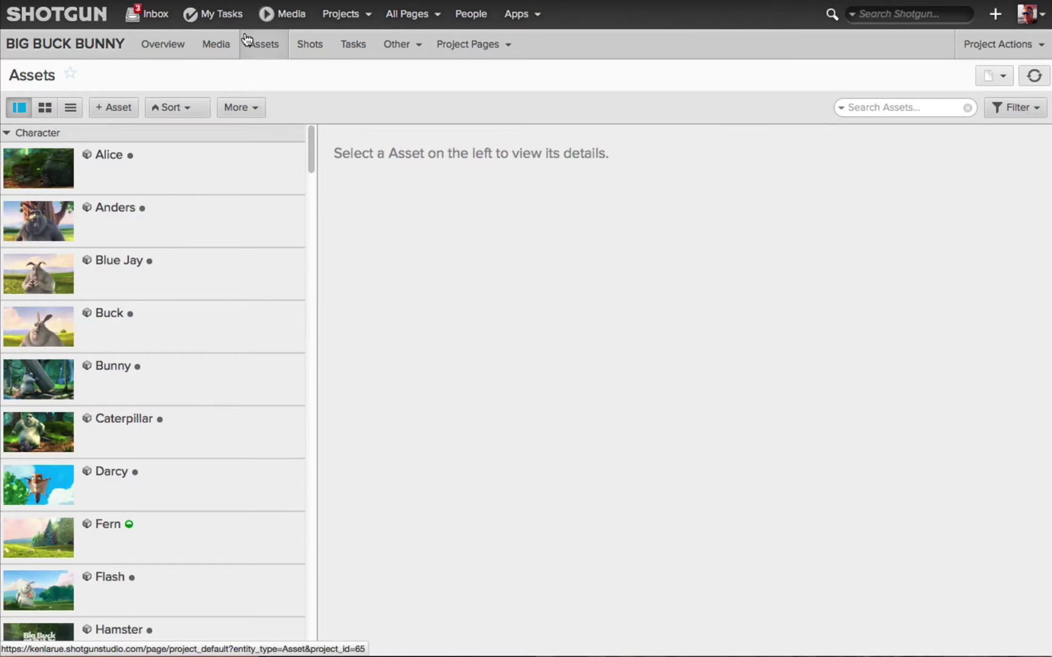
click(172, 48)
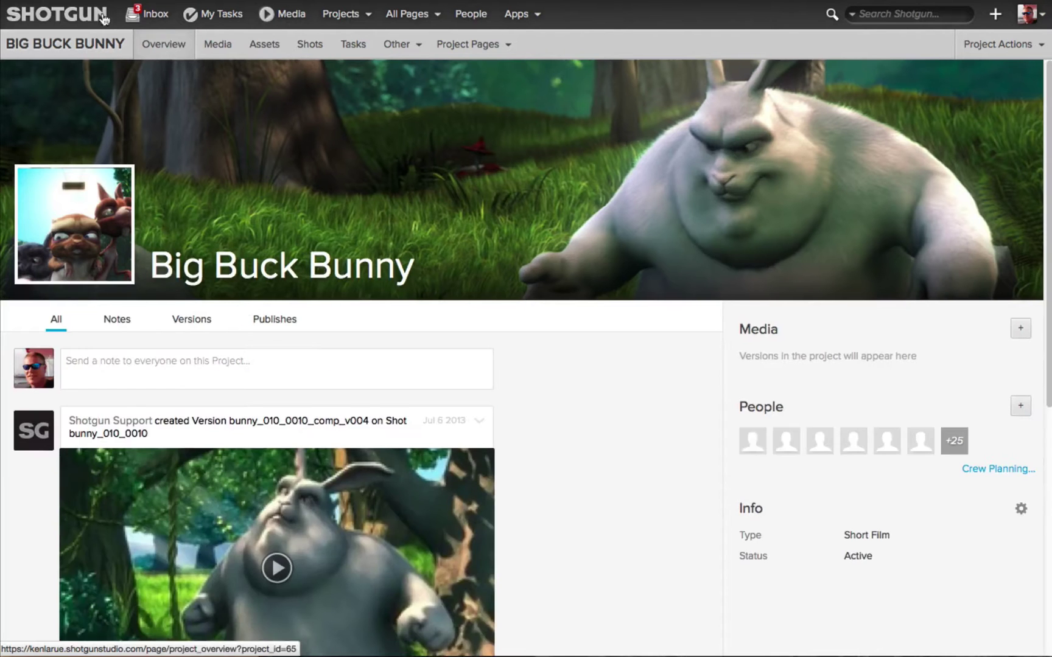
click(56, 19)
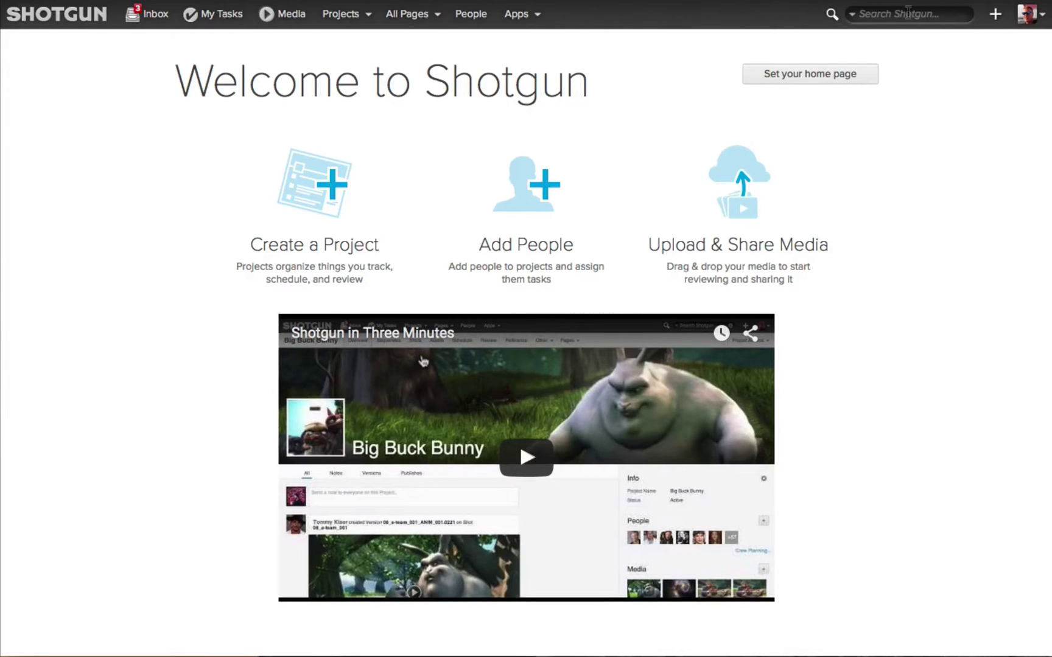
click(875, 12)
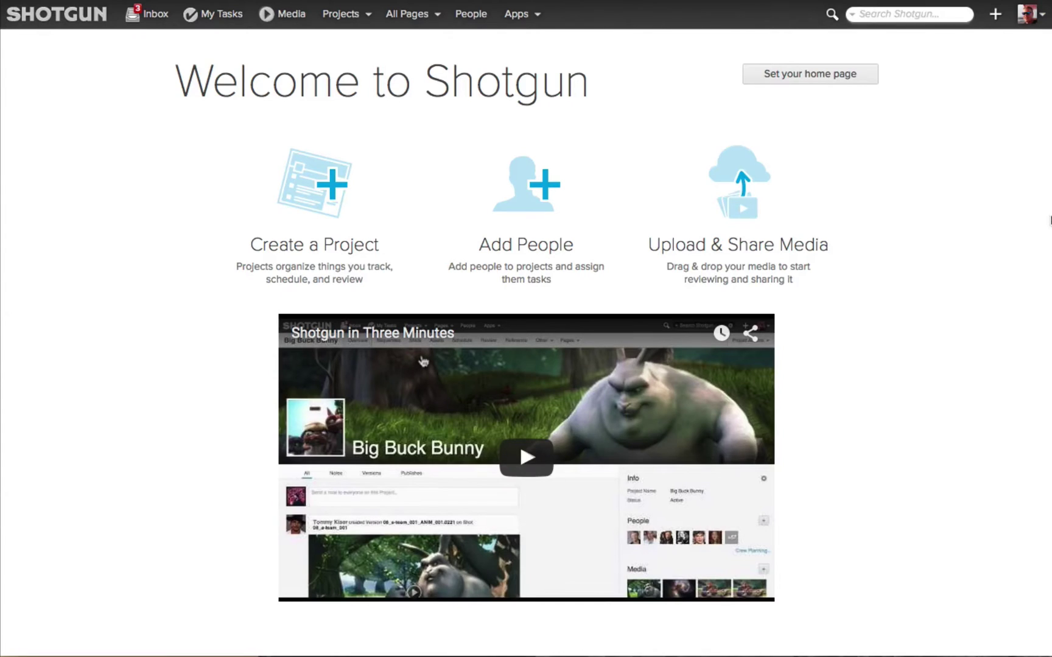
click(975, 384)
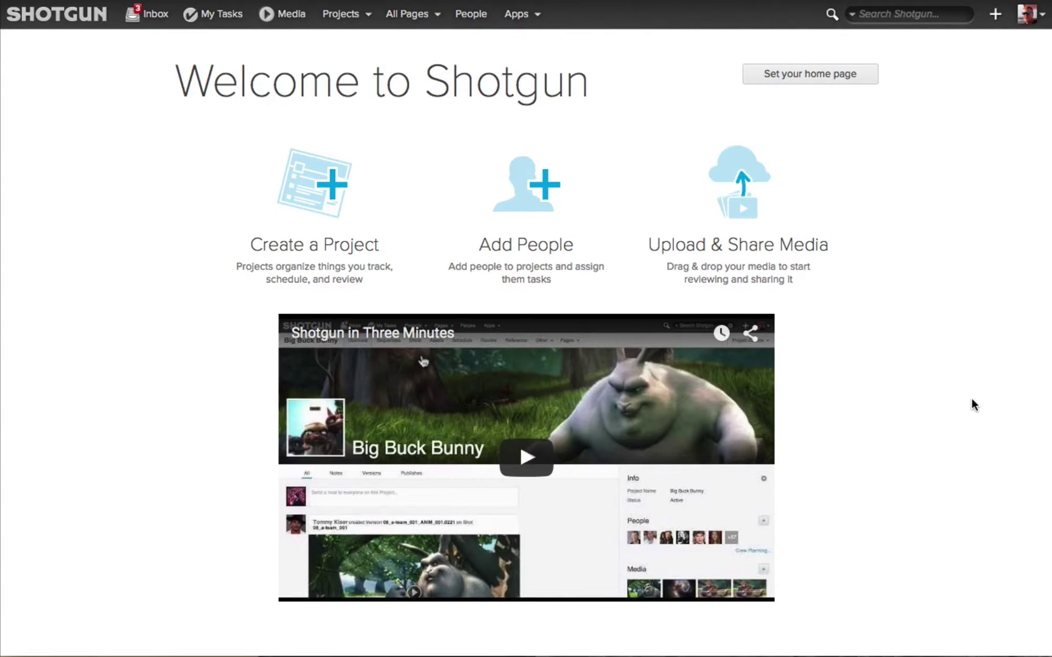
key(q)
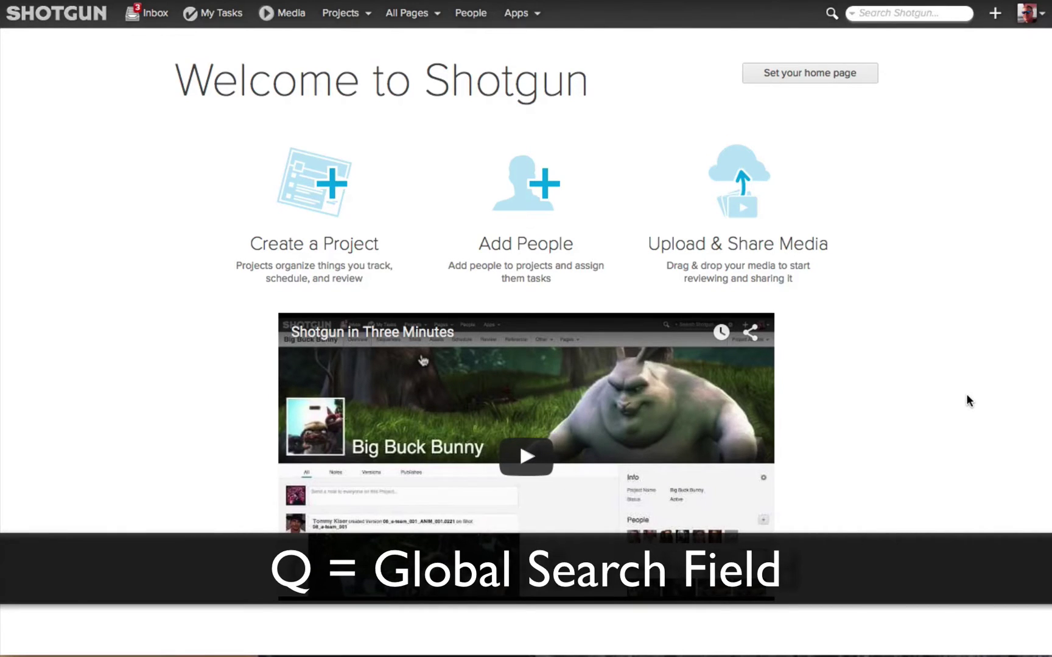
text(buck)
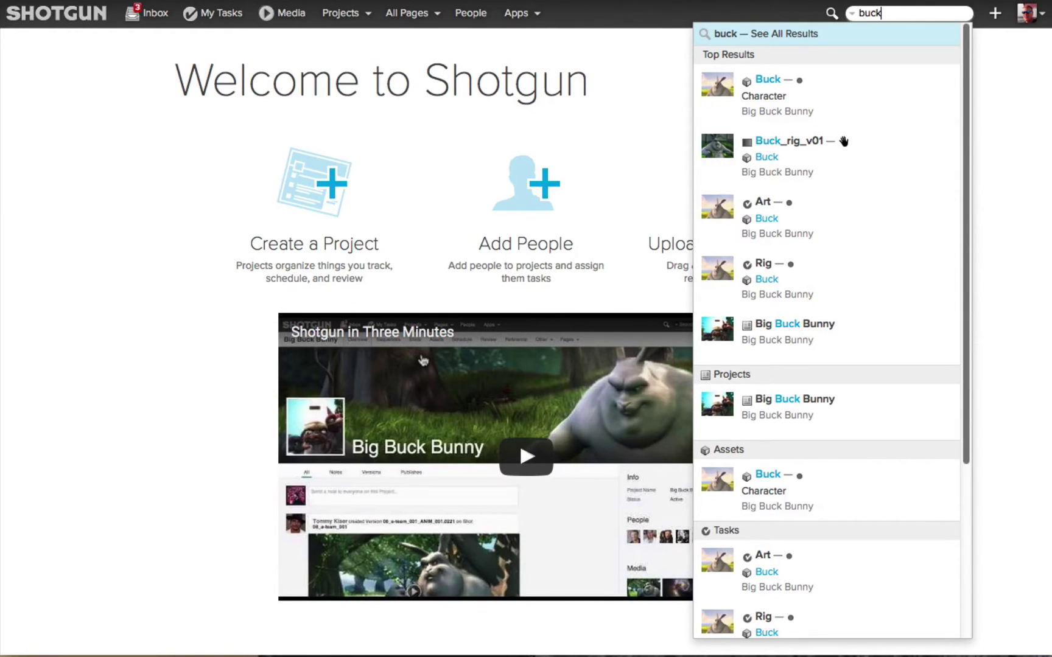
key(Down)
key(Down)
key(Down)
key(Down)
key(Down)
key(Down)
key(Down)
key(Up)
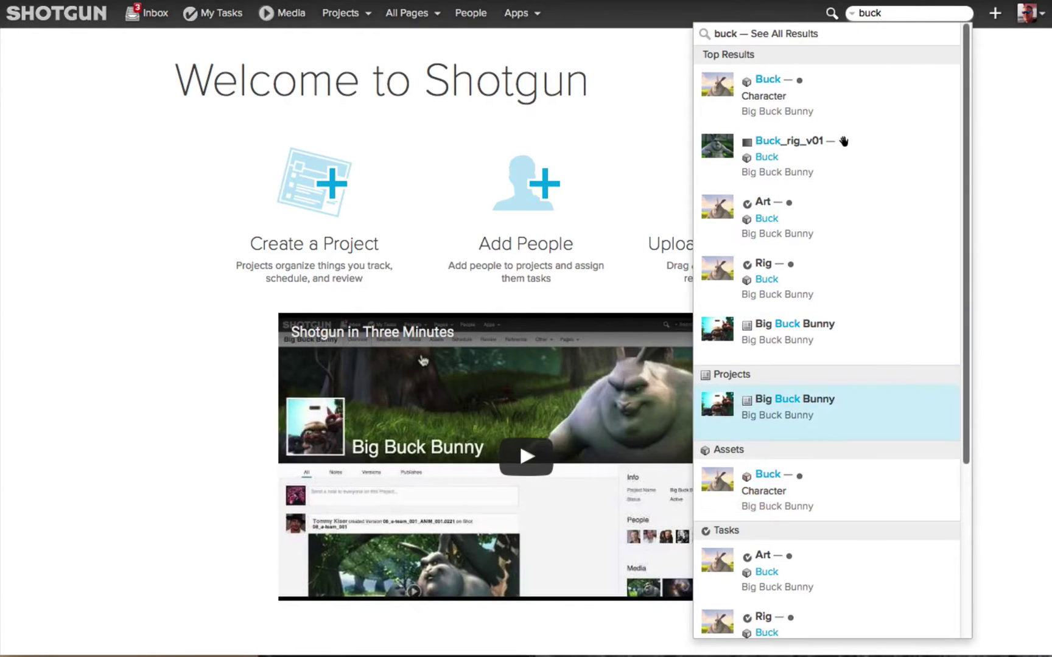
key(Up)
key(Up)
key(Up)
key(Up)
key(Down)
key(Down)
key(Down)
key(Down)
key(Down)
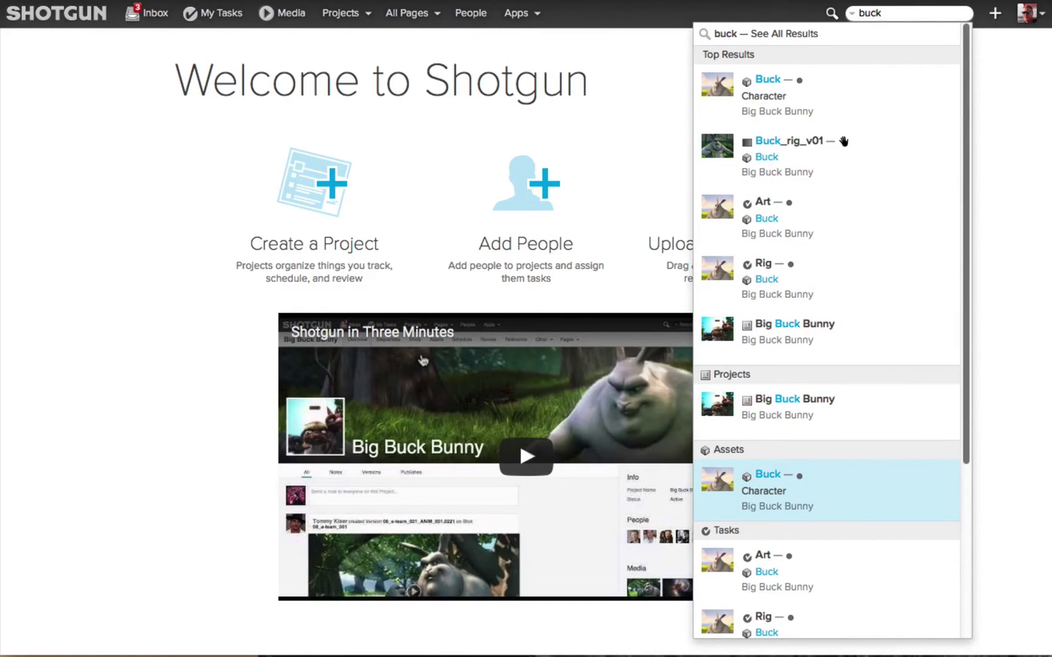
key(Return)
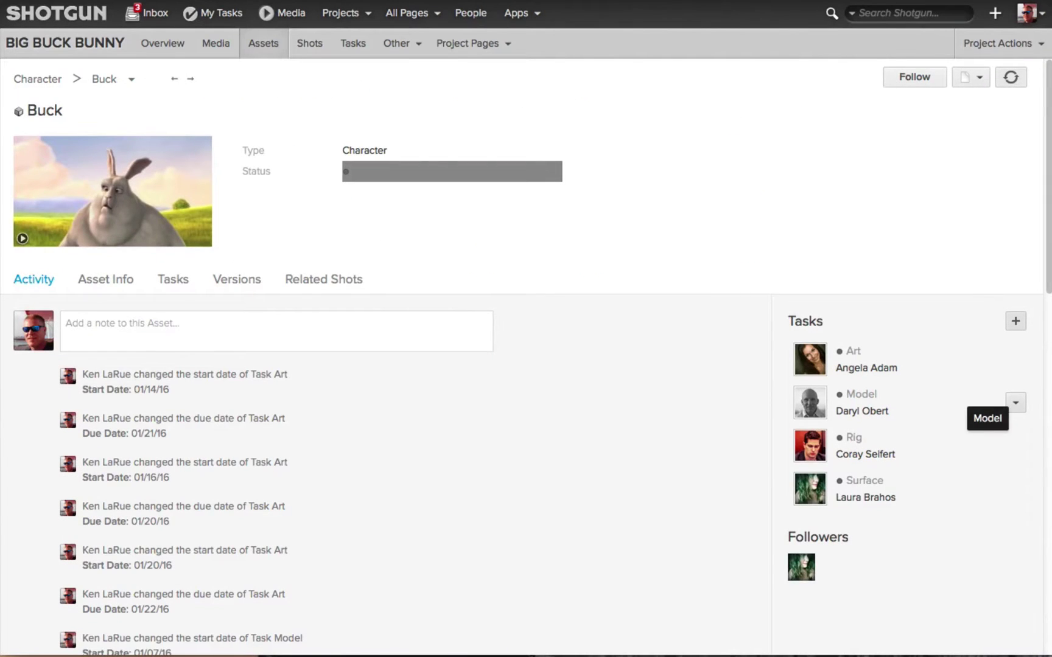
click(56, 13)
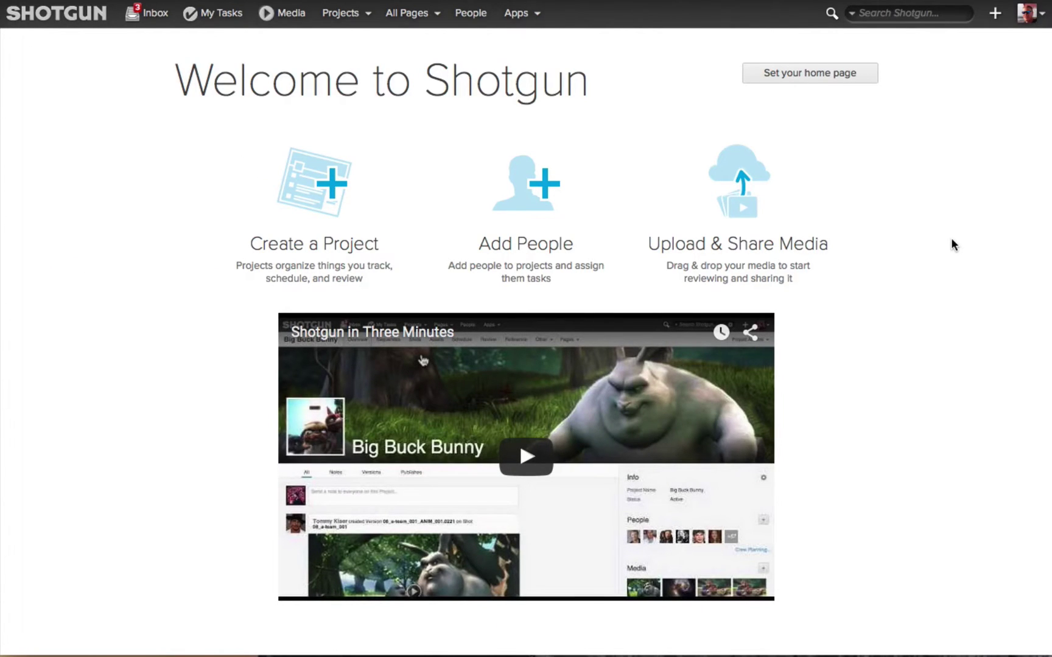
key(s)
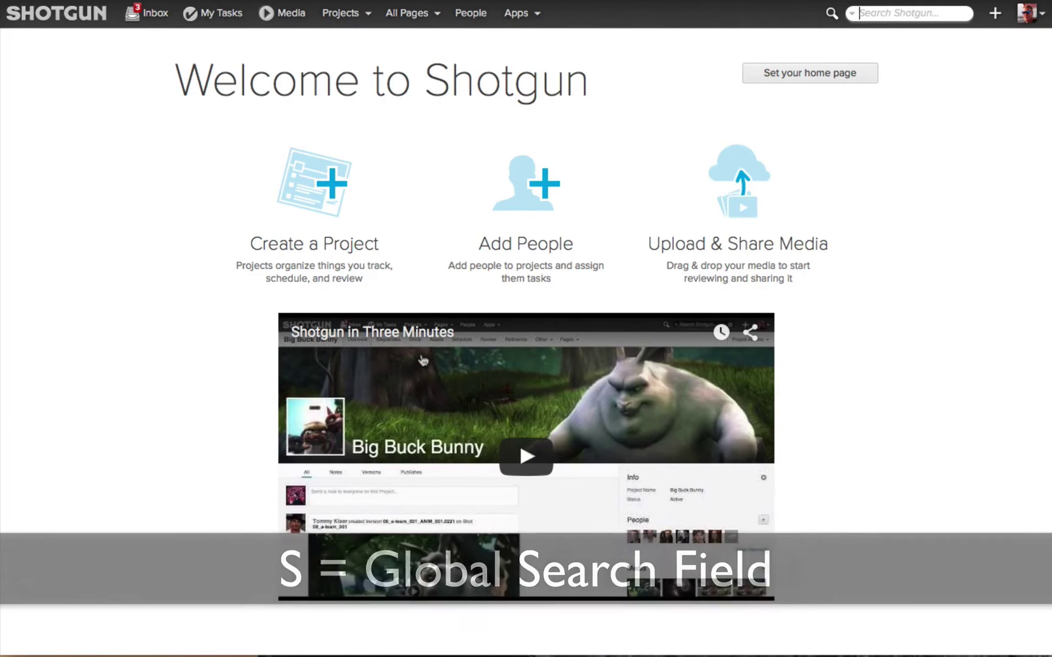
text(ken)
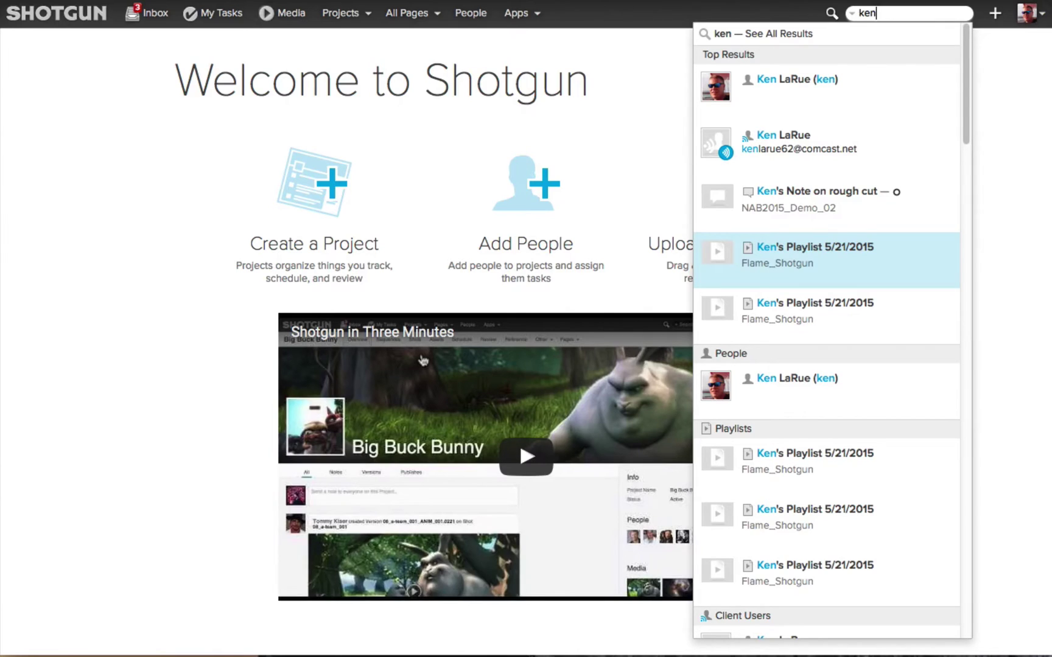
key(Escape)
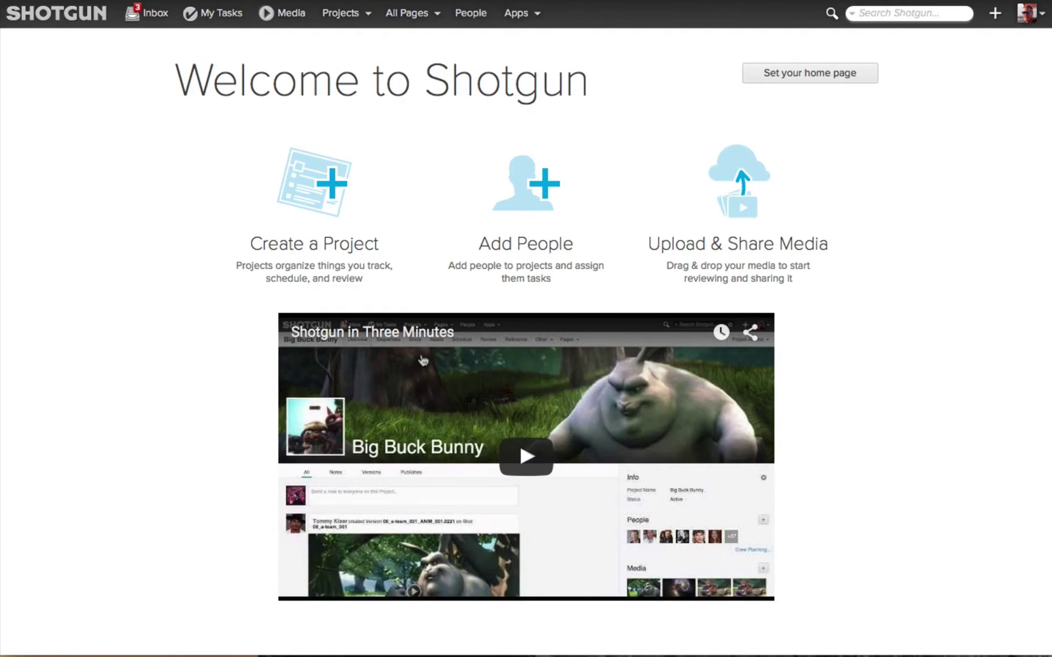
key(Escape)
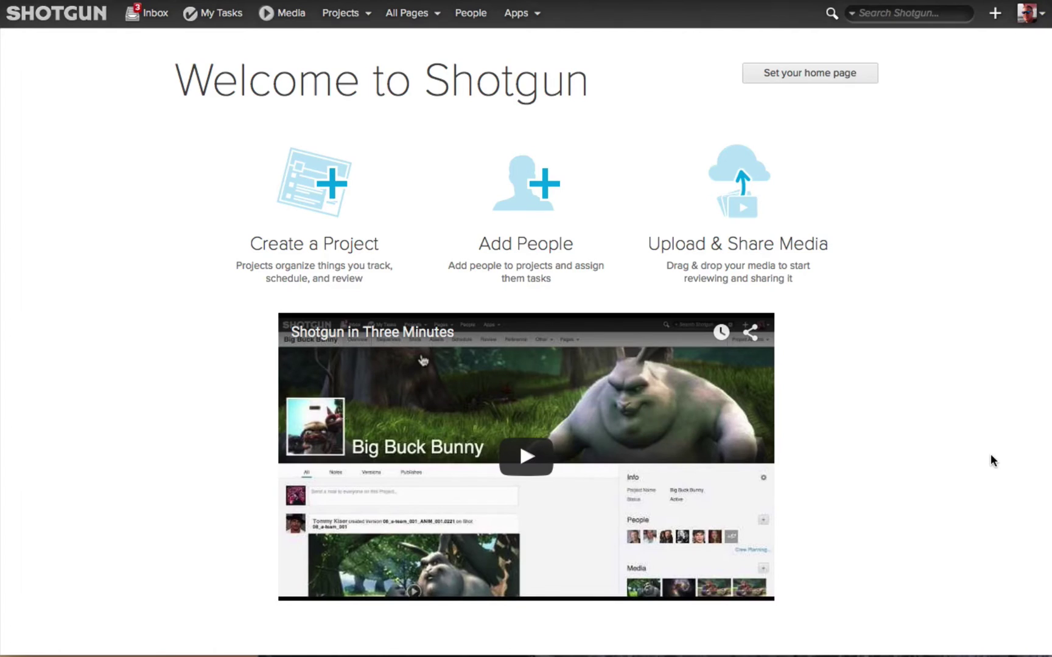
Open the Create a new Task form with the N shortcut, jumping to Task with 't'
click(995, 12)
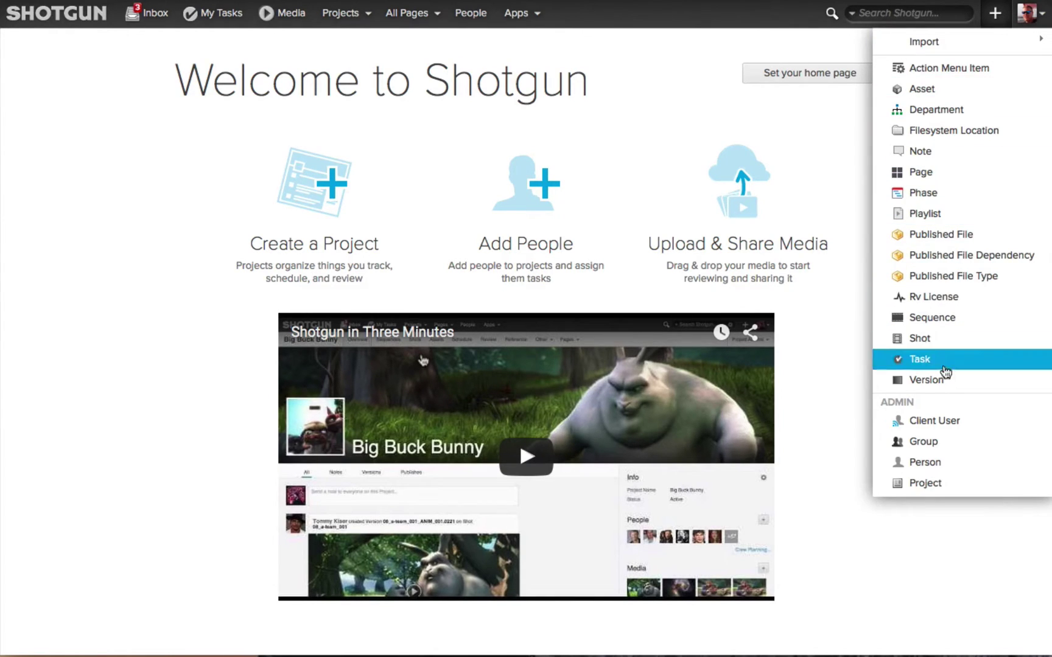
click(954, 590)
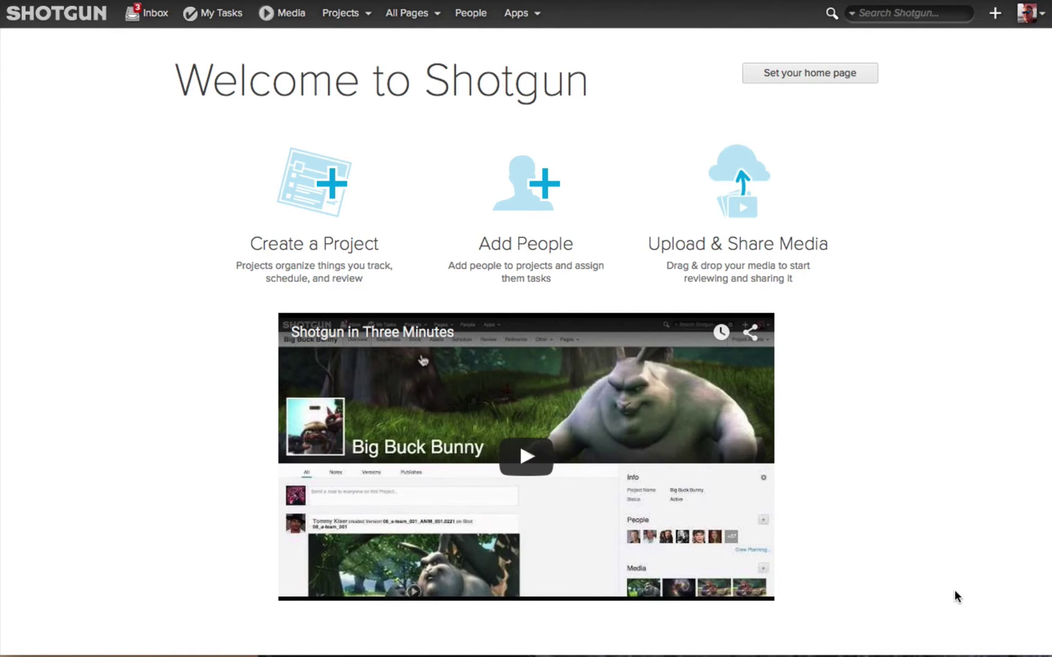
key(n)
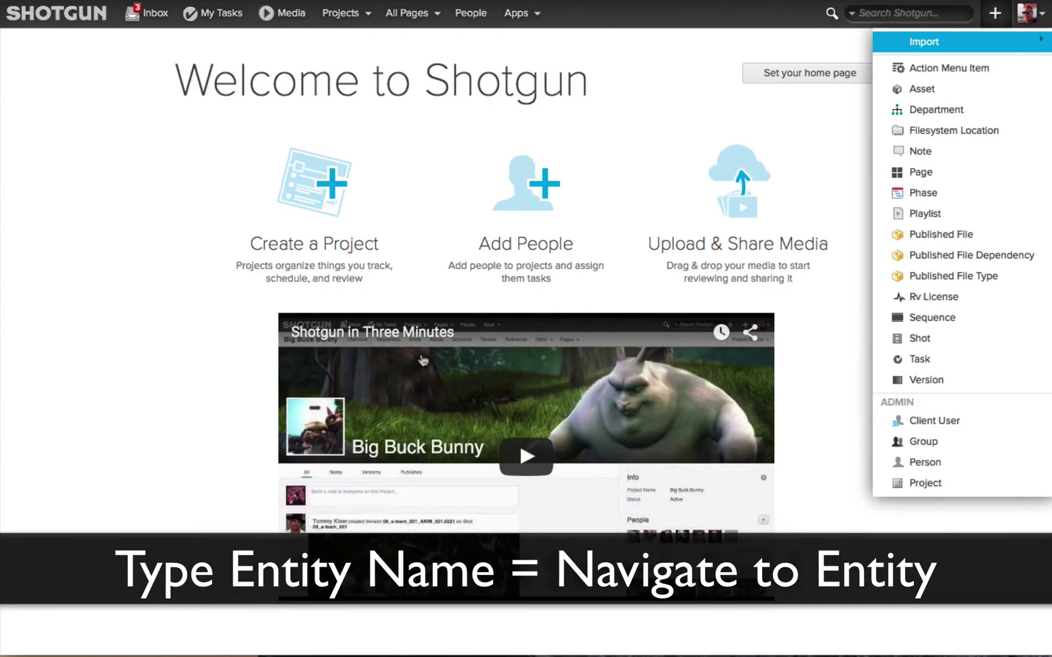
key(t)
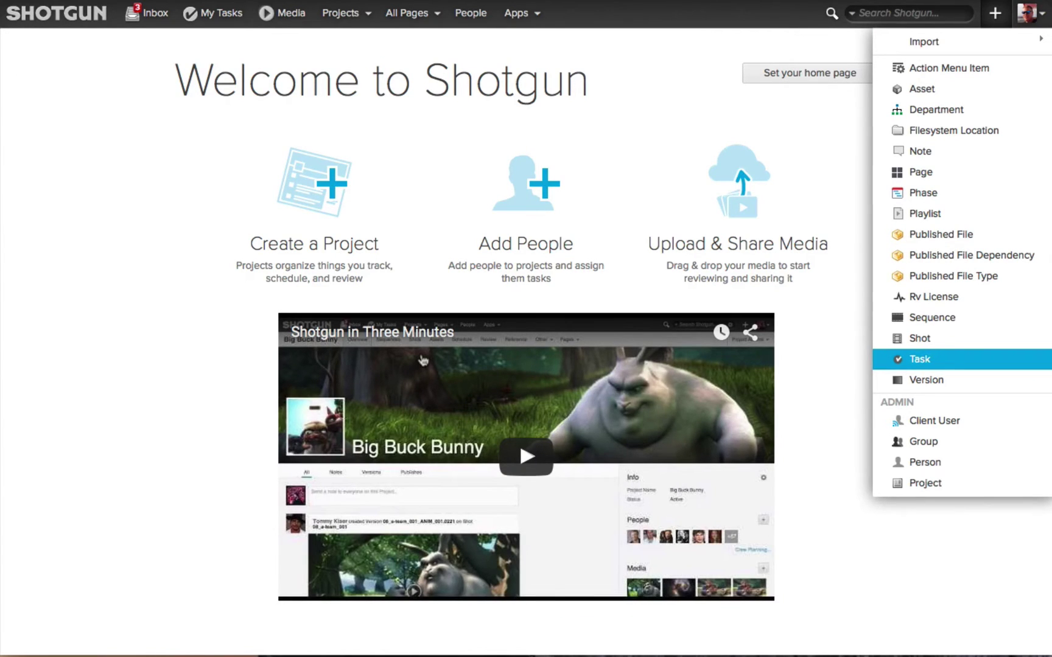
key(Return)
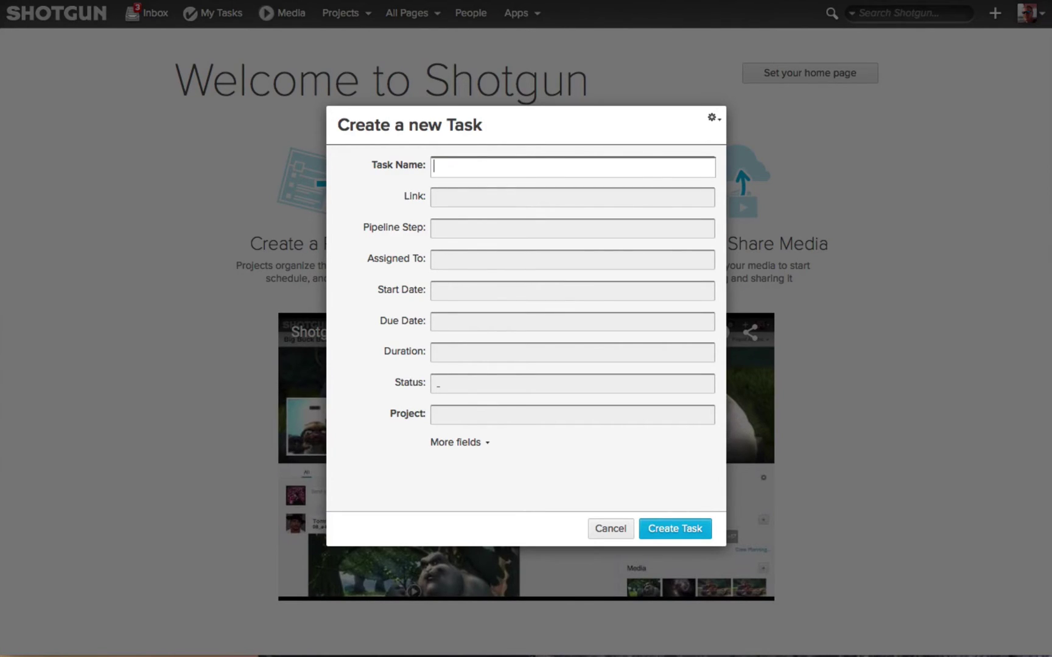
Cancel the unsaved Create a new Task form
click(609, 528)
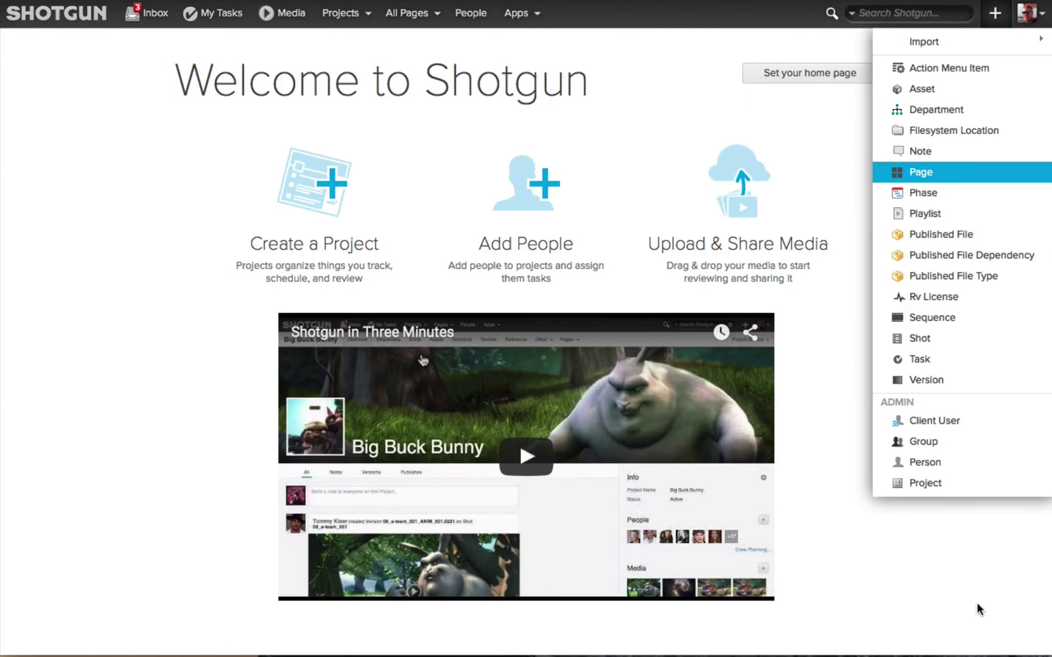
Select Playlist in the new-entity menu to open its creation form, then cancel it
key(Down)
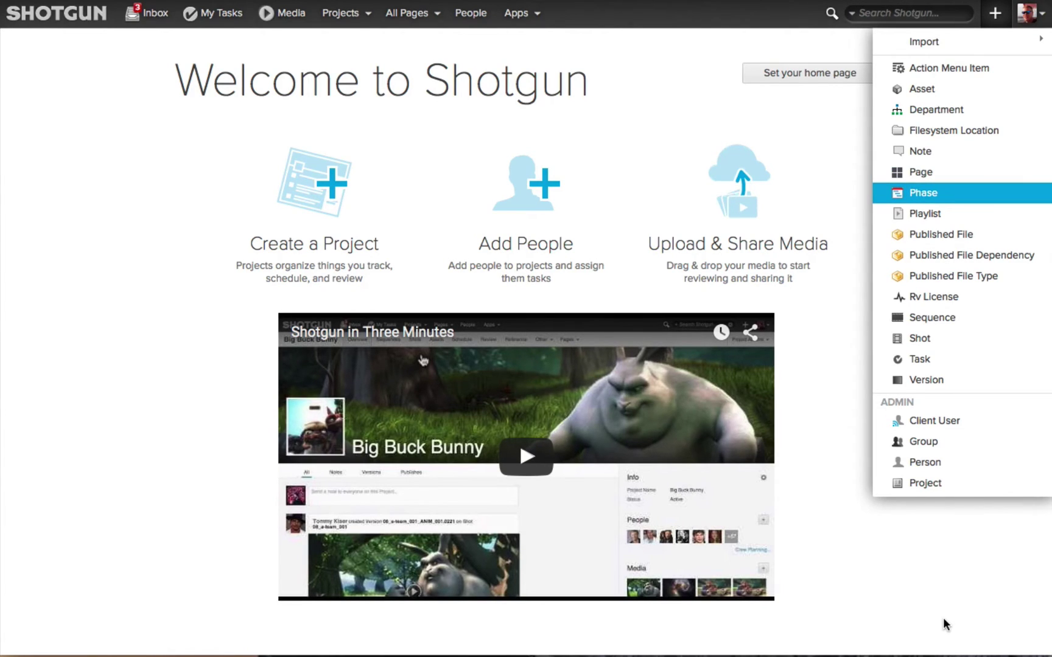
key(Up)
key(Down)
key(Down)
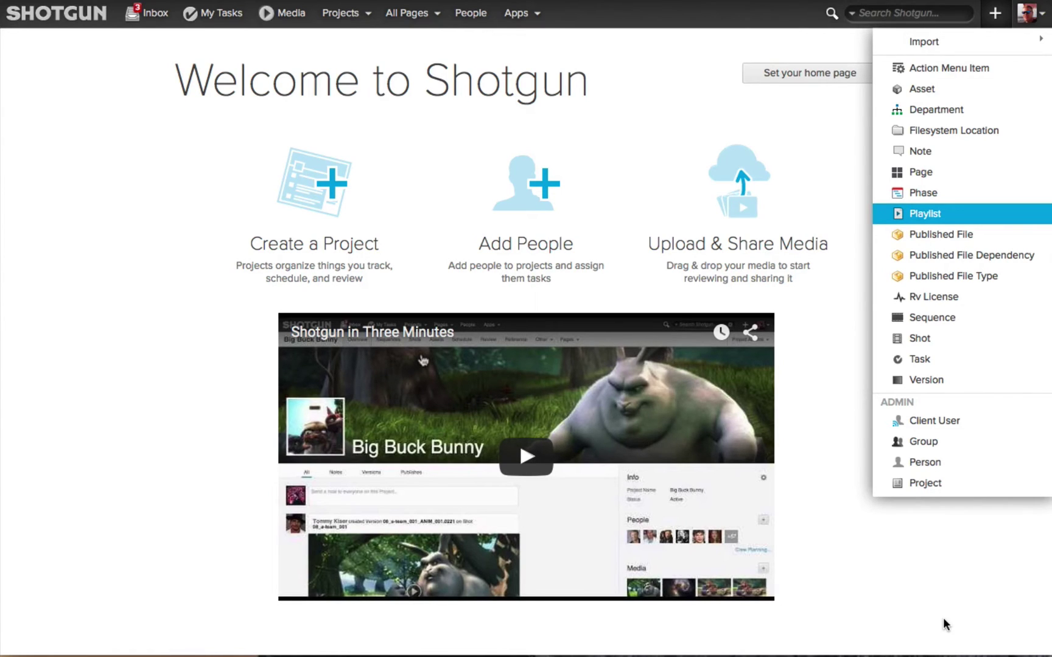
key(Return)
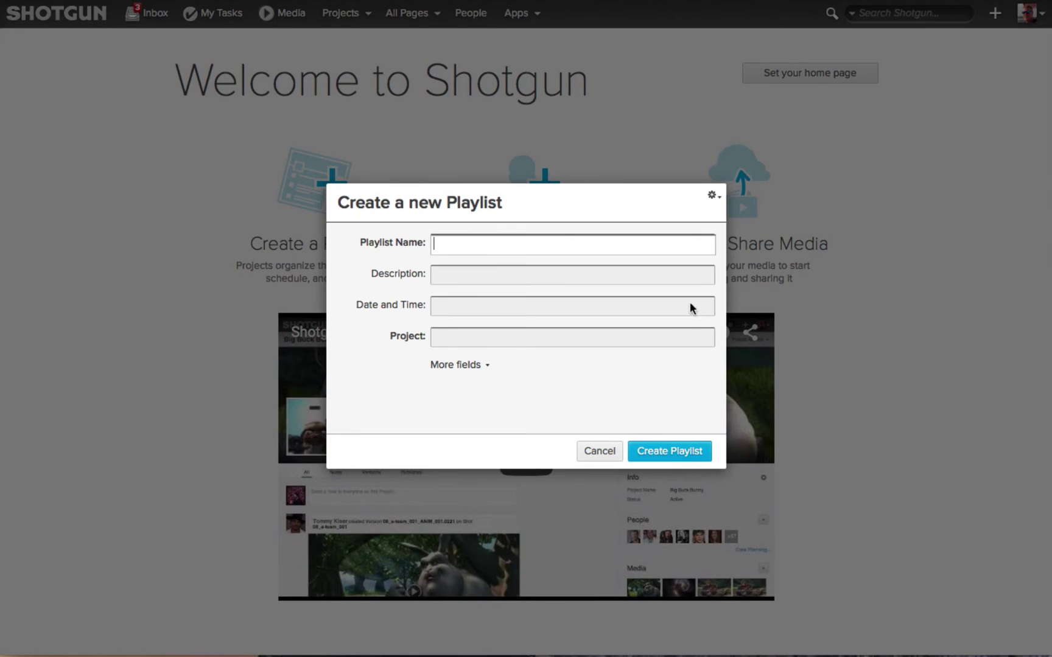
click(597, 449)
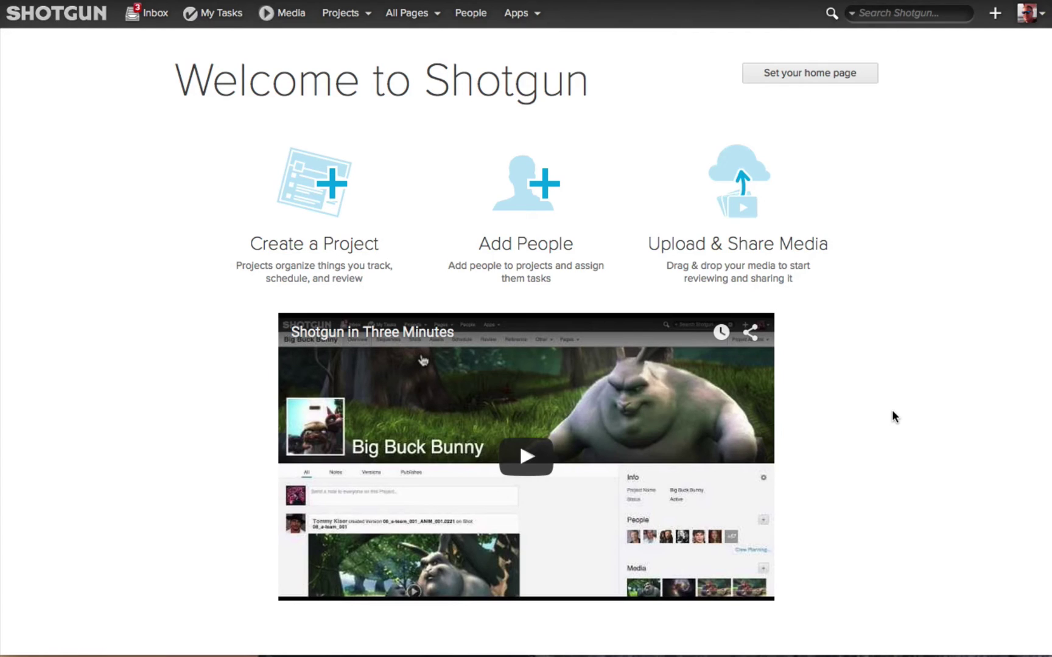
Start a new Shot named Shot001_01 with the description 'New Shot'
click(995, 12)
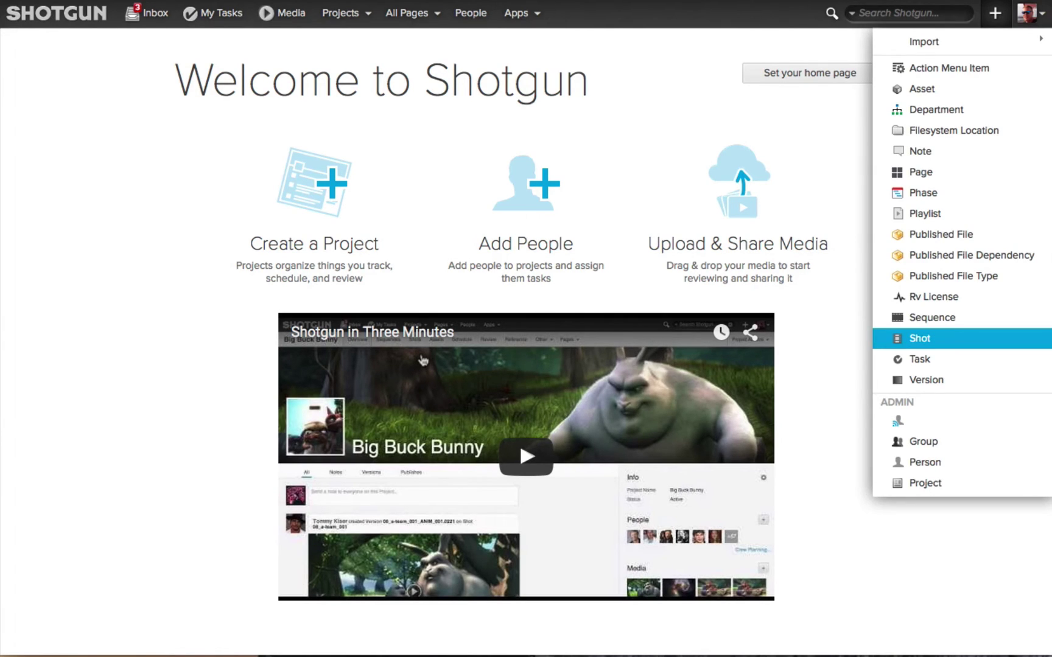
click(920, 338)
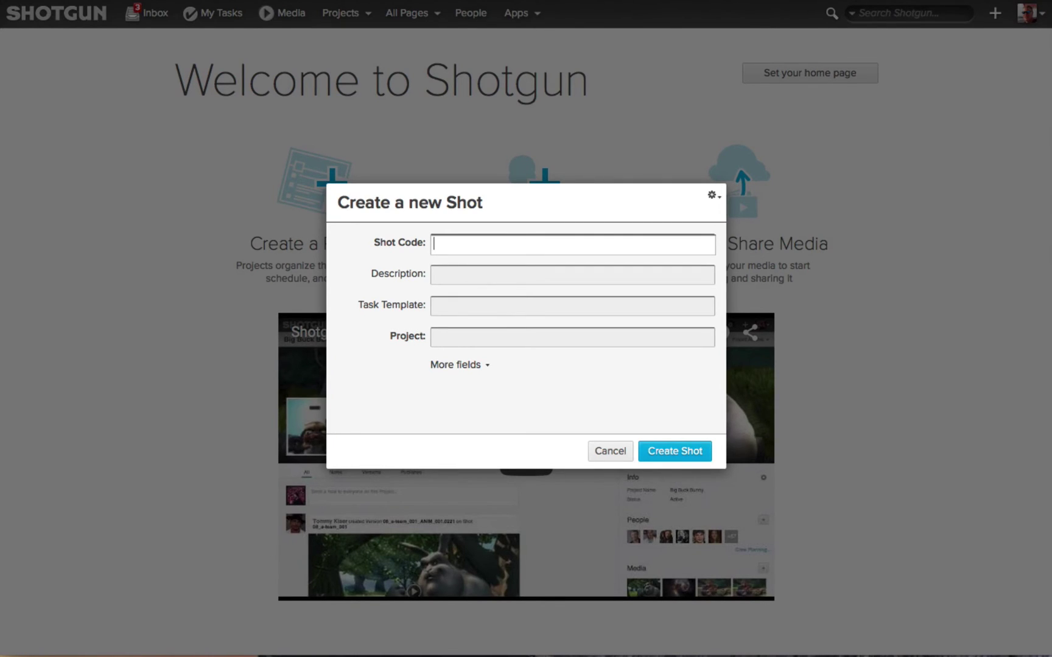
text(Shot)
text(001_01)
key(Tab)
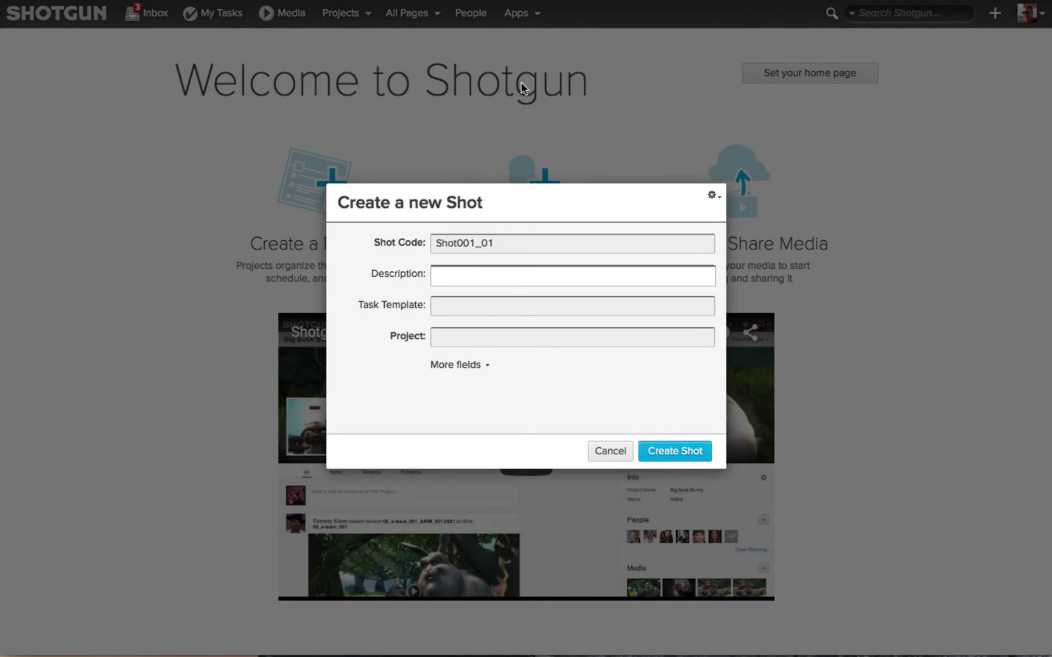
text(New Shot)
key(Tab)
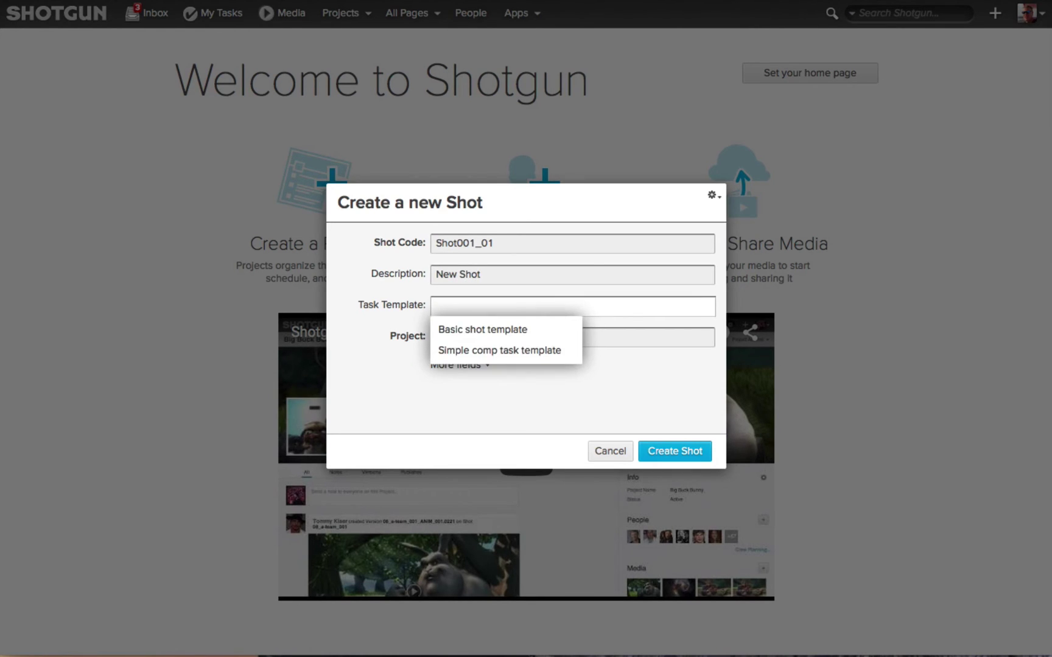
Choose the Basic shot template and project Big Buck Bunny, then cancel the form
click(456, 329)
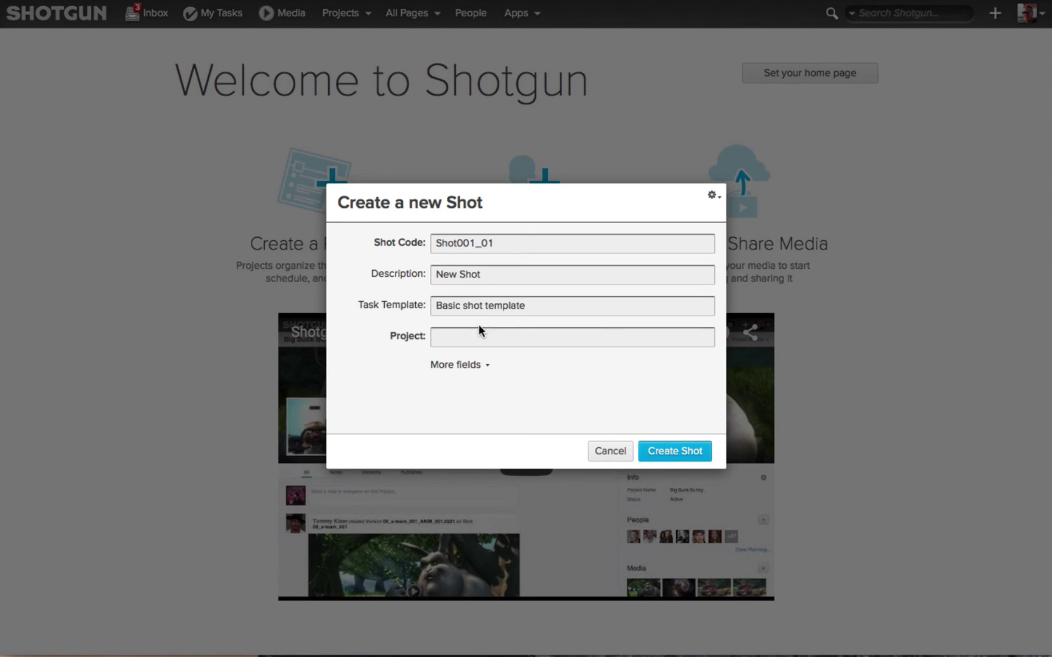
click(585, 337)
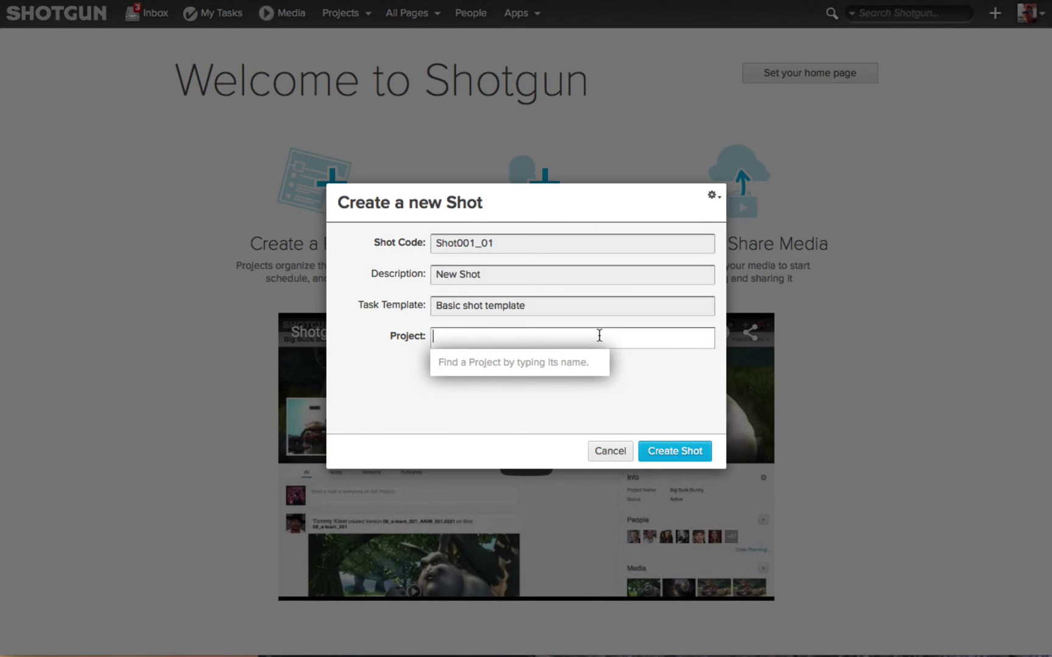
key(Escape)
text(Buck)
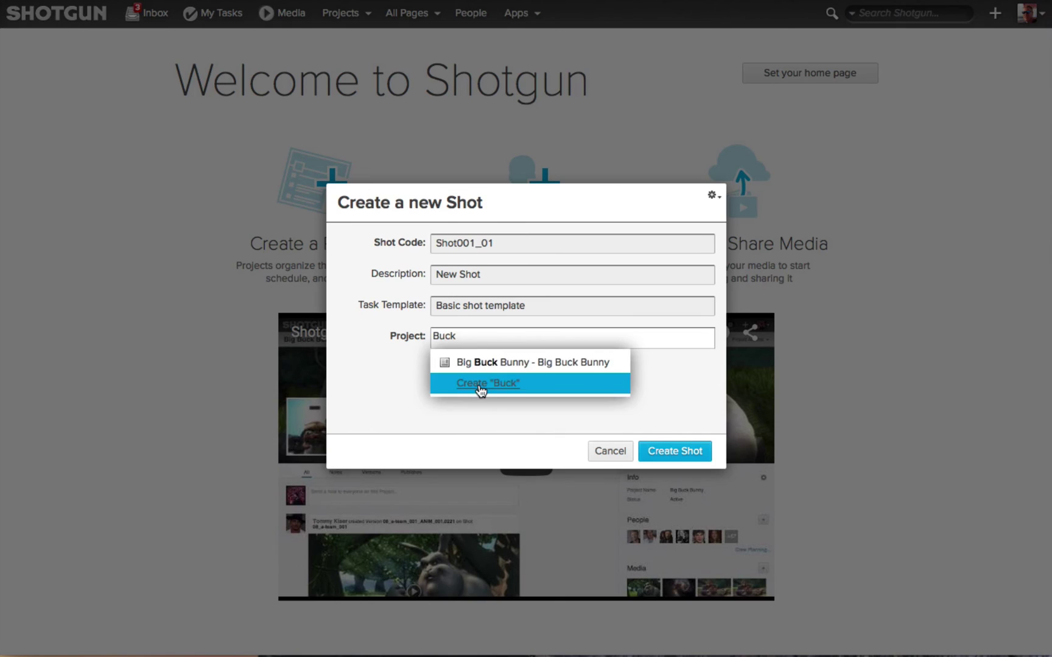
click(501, 364)
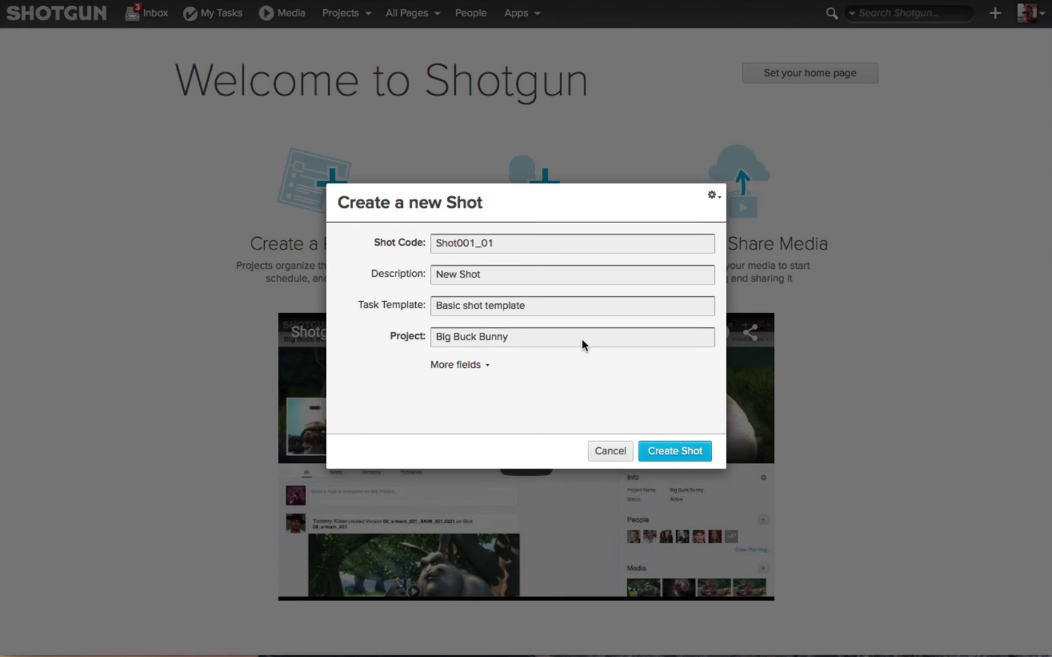
click(608, 453)
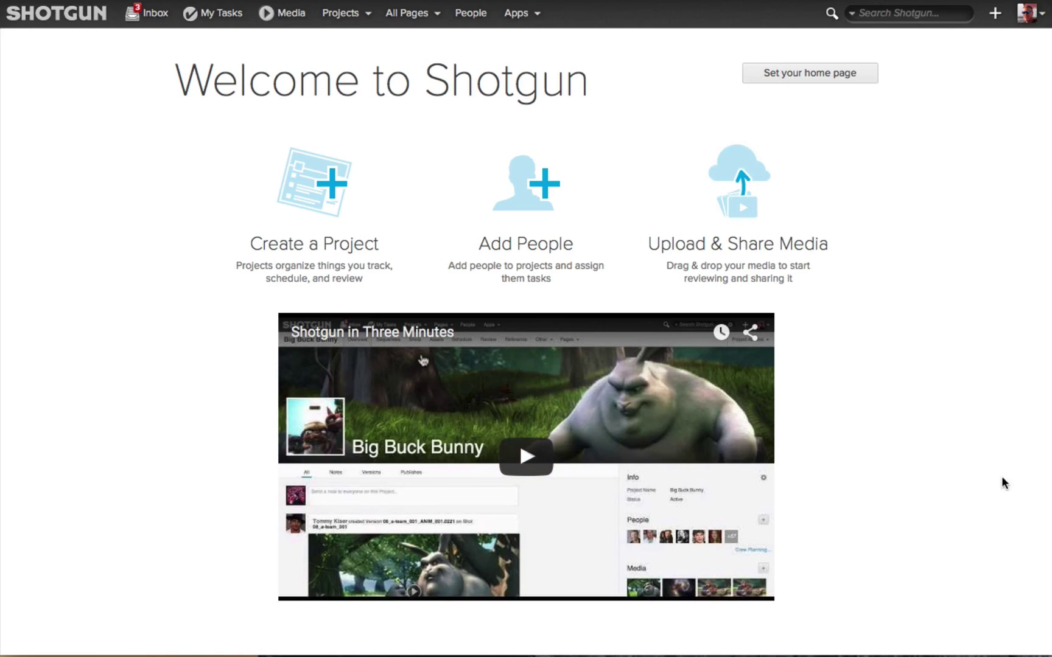
Go to Big Buck Bunny's Shots page from the recent projects list
click(344, 18)
mouse_move(393, 71)
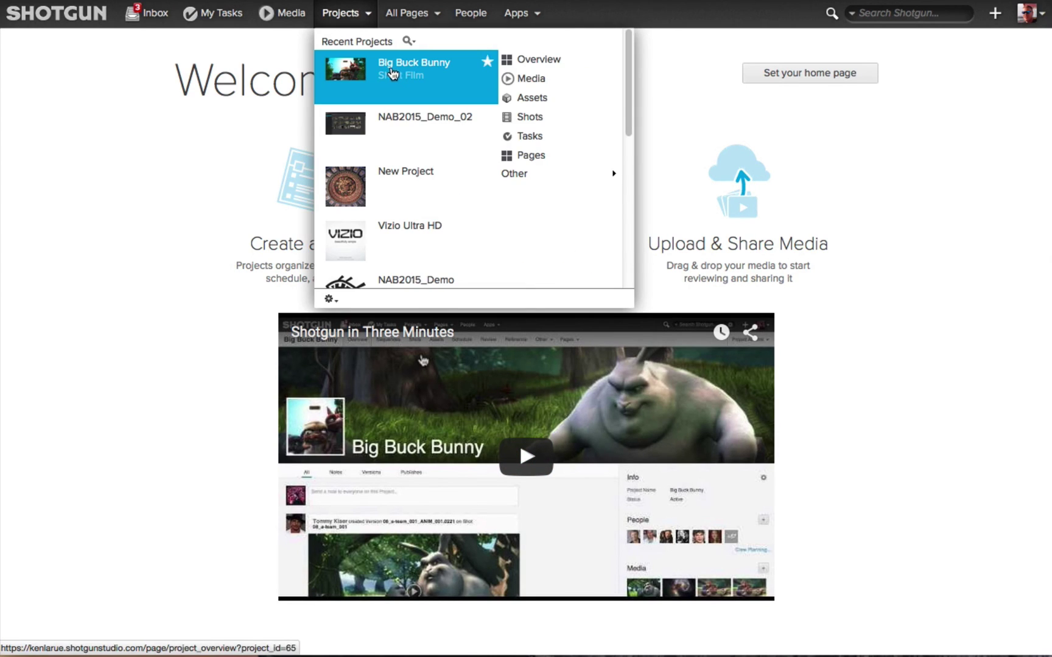
click(527, 120)
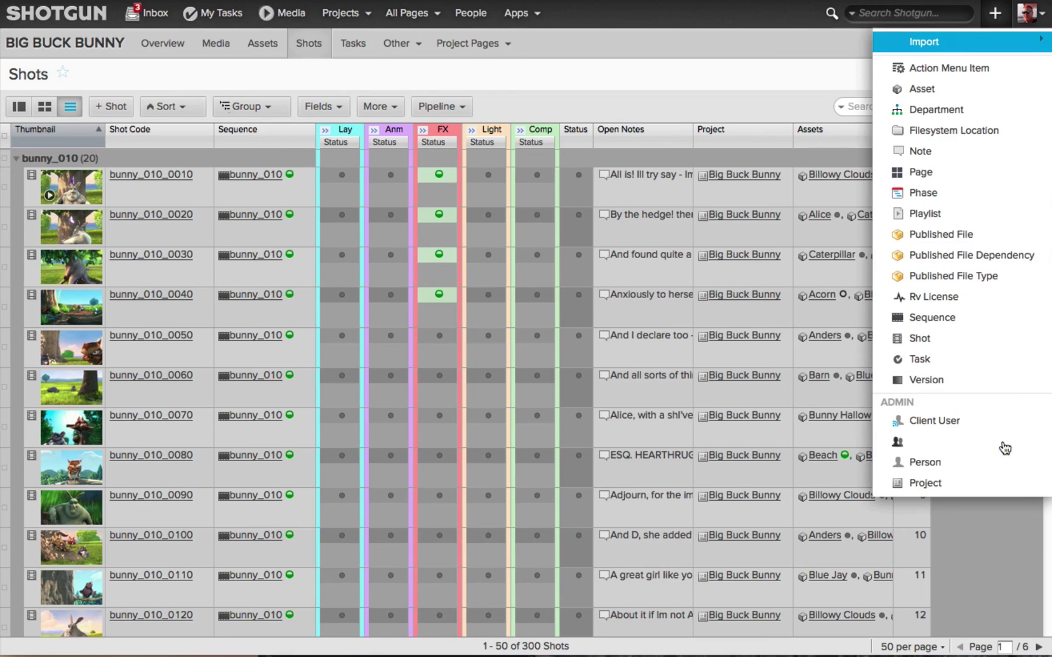
Open a new Shot form preset to this project, then cancel it
key(Up)
key(Up)
key(Up)
key(Up)
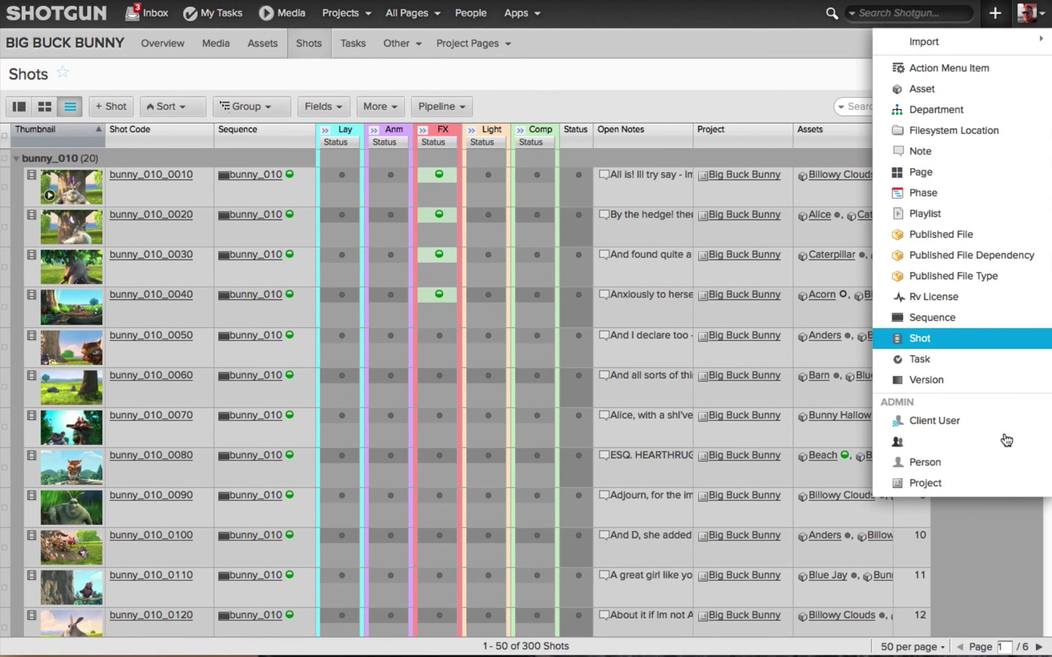
key(Return)
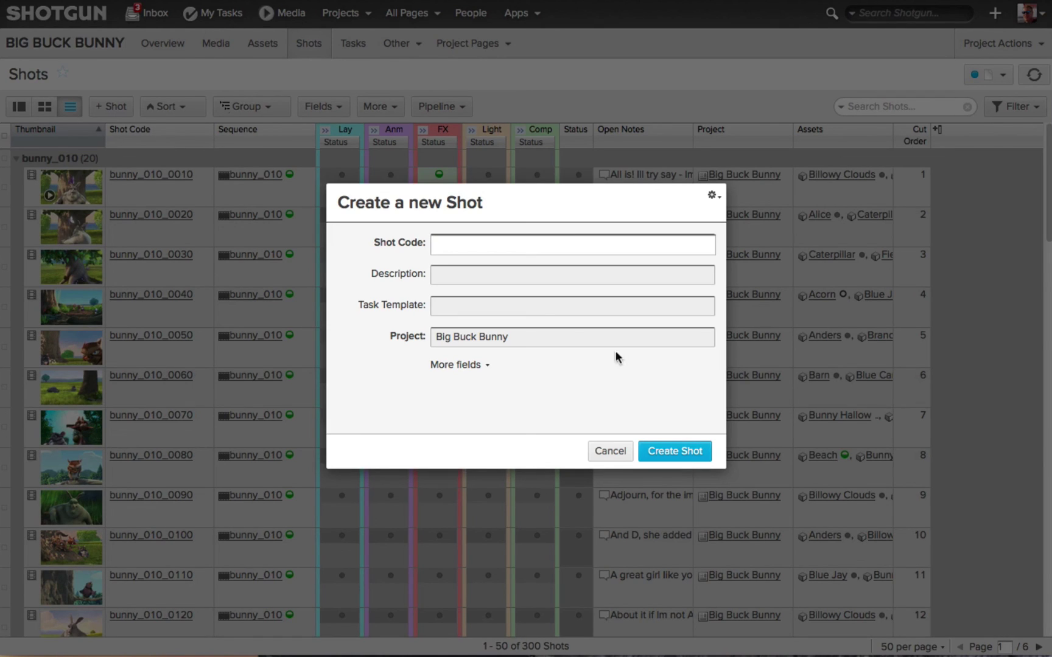
click(610, 451)
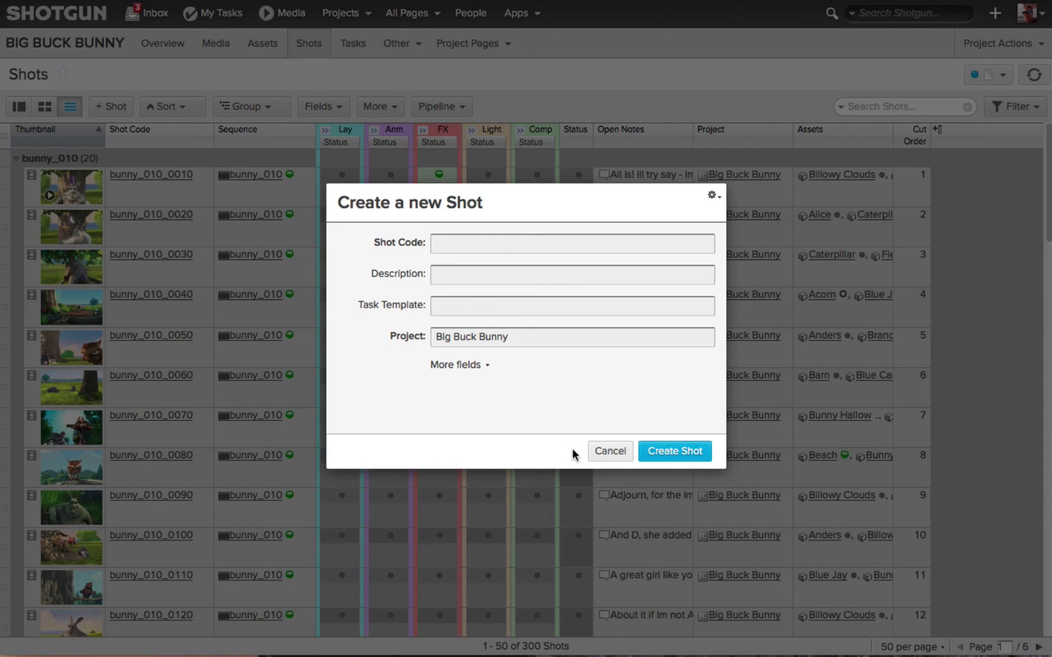
click(611, 451)
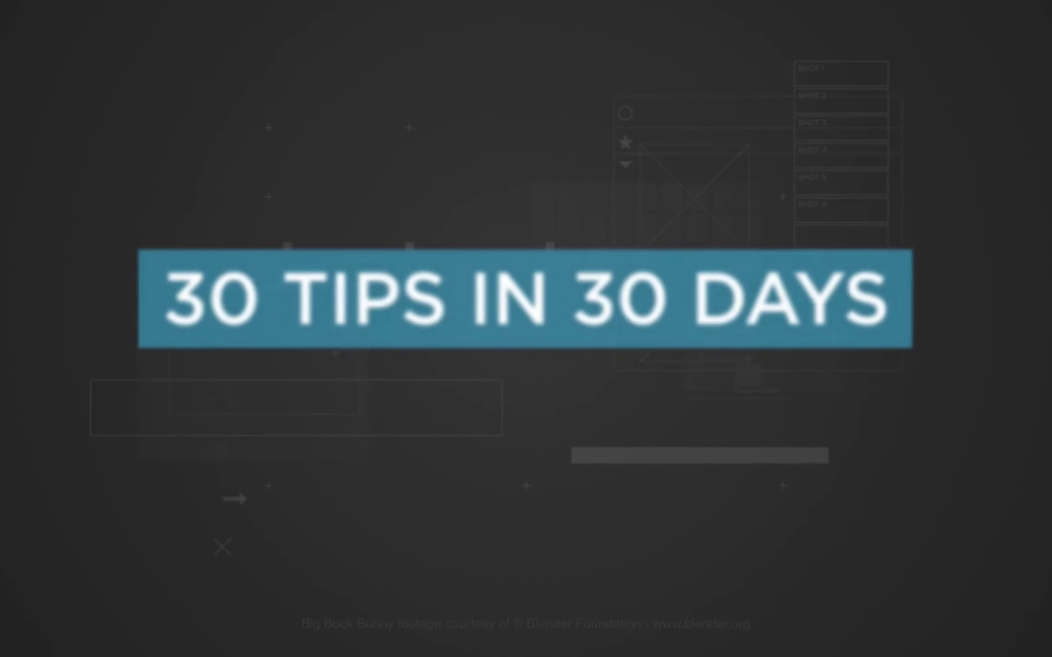